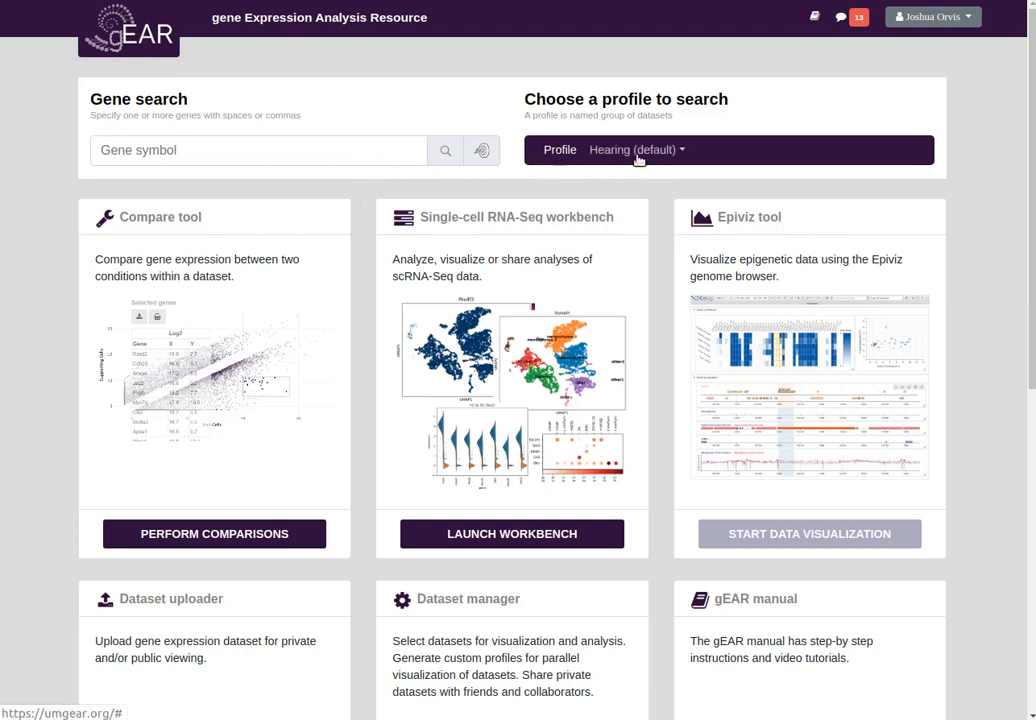
Search for the gene Rfx7 with exact matching turned on in the Hearing (default) profile
left_click(373, 148)
type("R")
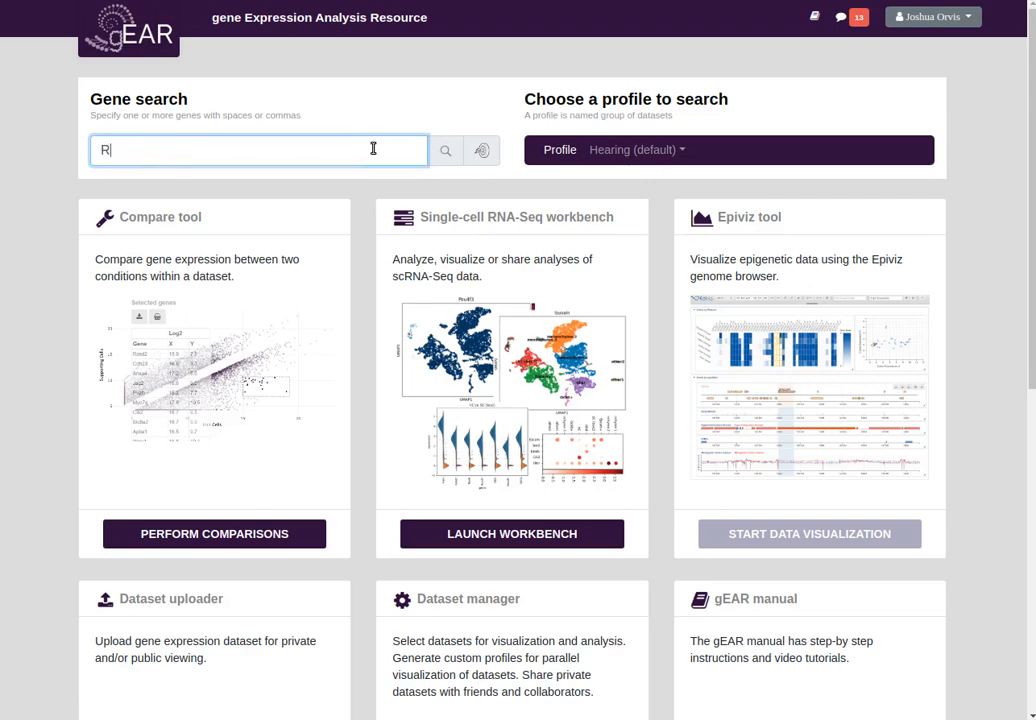
type("fx7")
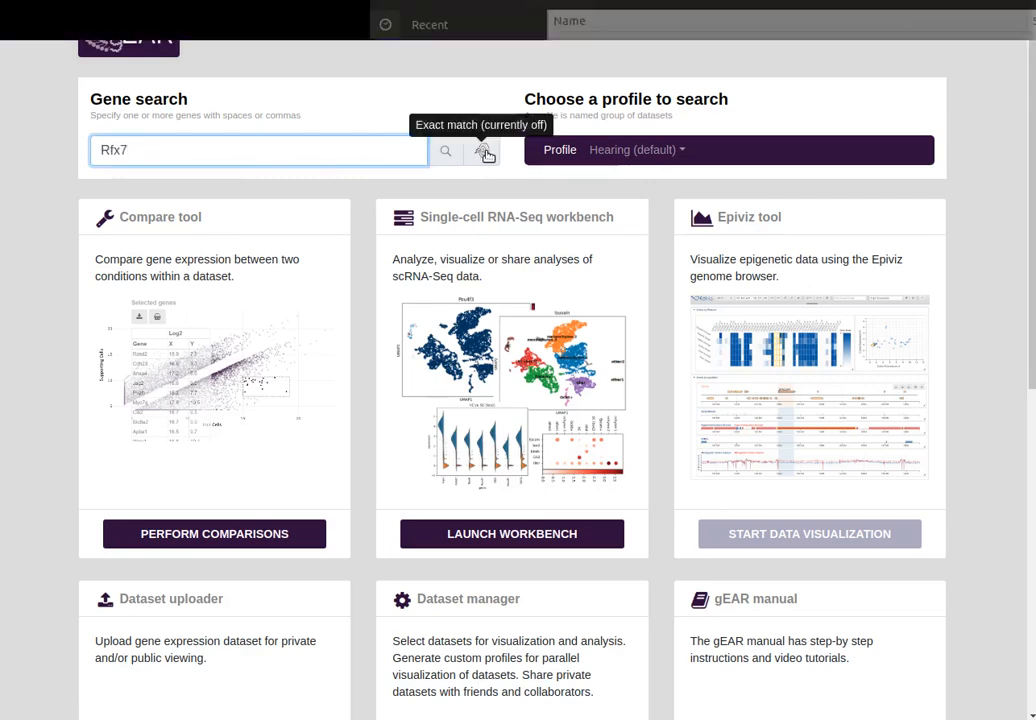
left_click(483, 152)
left_click(450, 157)
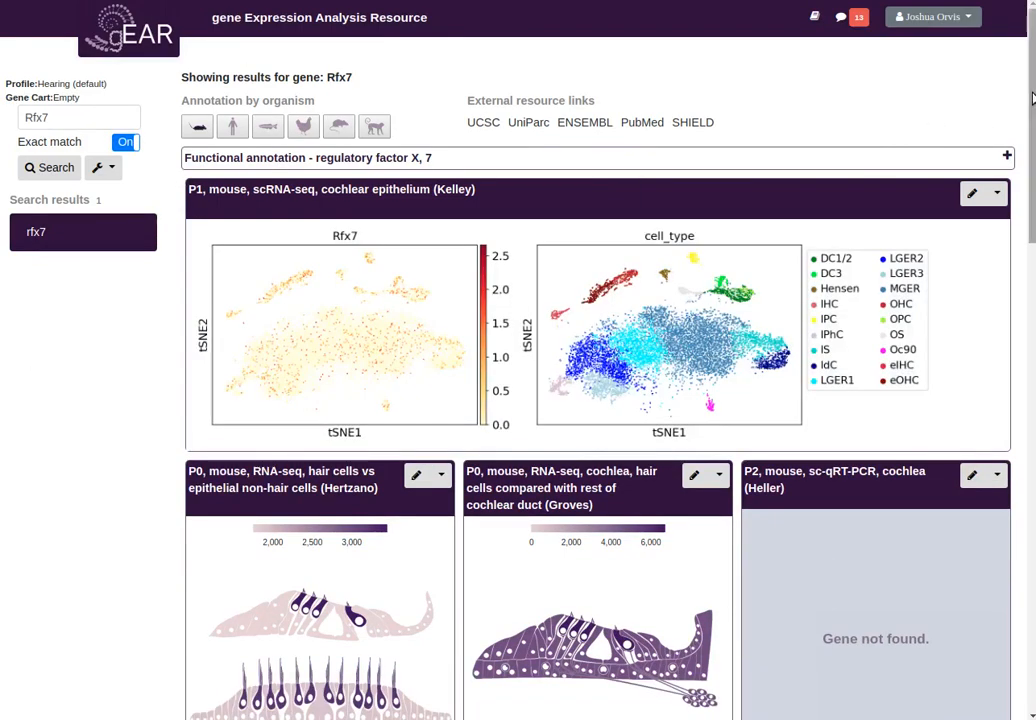
Open the comparison tool for the P0 mouse RNA-seq hair cells vs epithelial non-hair cells (Hertzano) dataset
left_click_drag(1031, 101, 1031, 203)
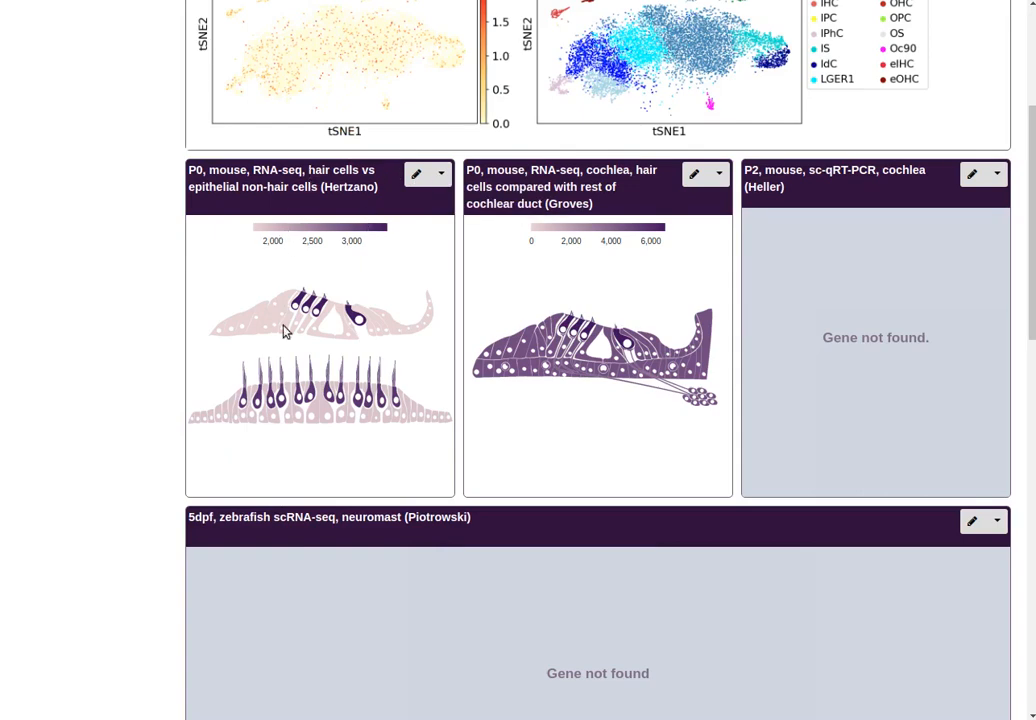
left_click(442, 176)
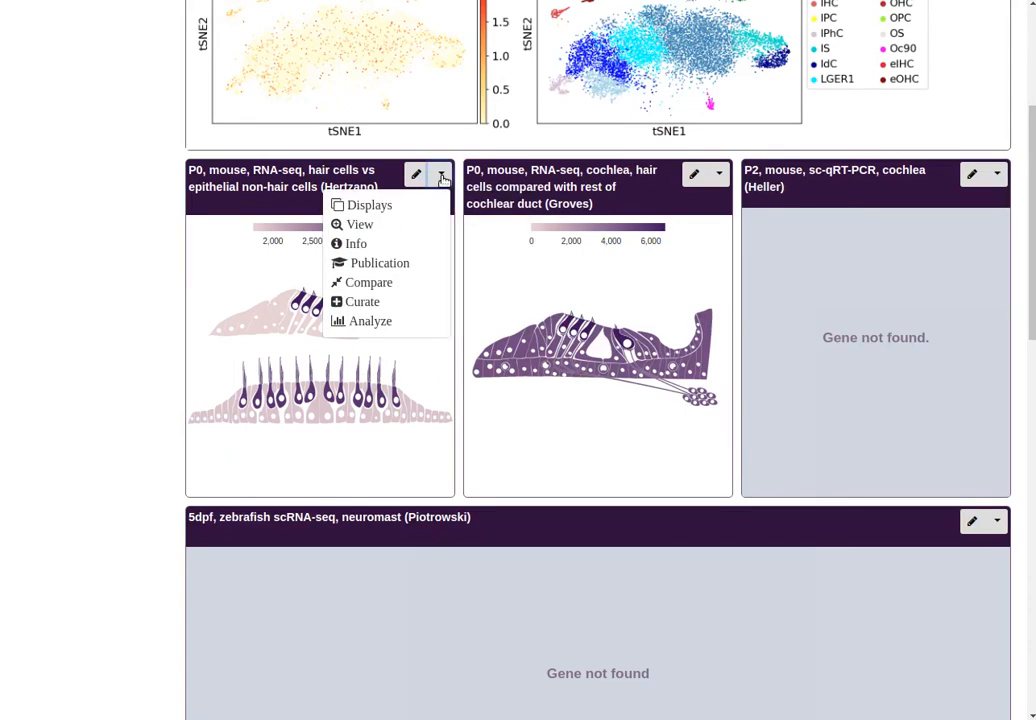
left_click(373, 286)
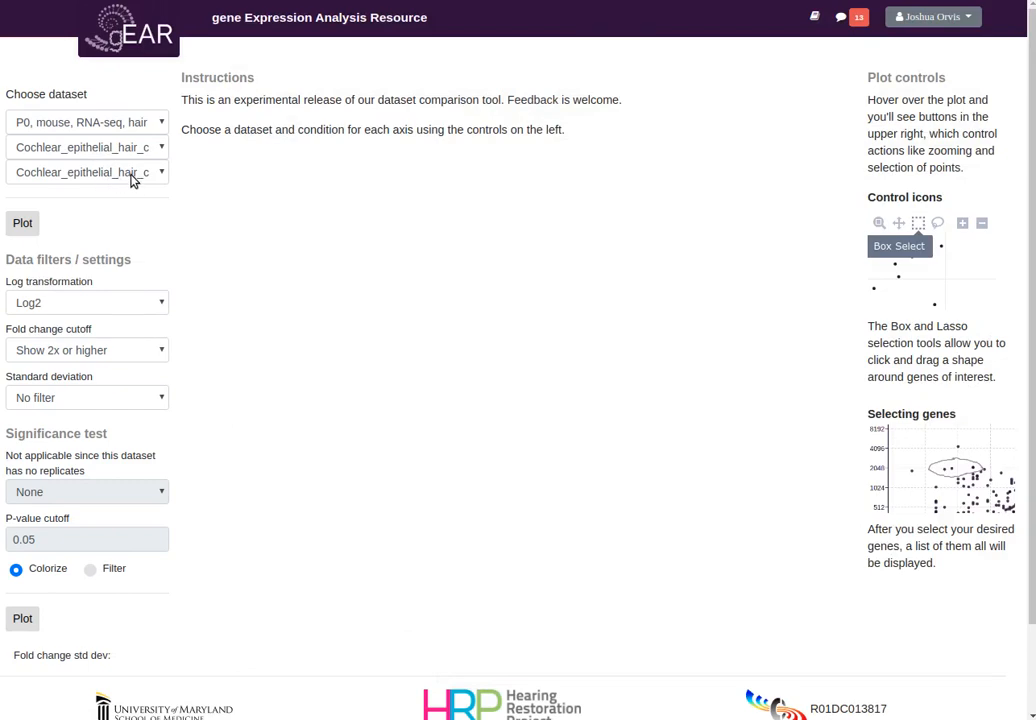
Set the second condition to Vestibular_epithelial_hair_cells and plot it against the cochlear epithelial hair cells
left_click(132, 176)
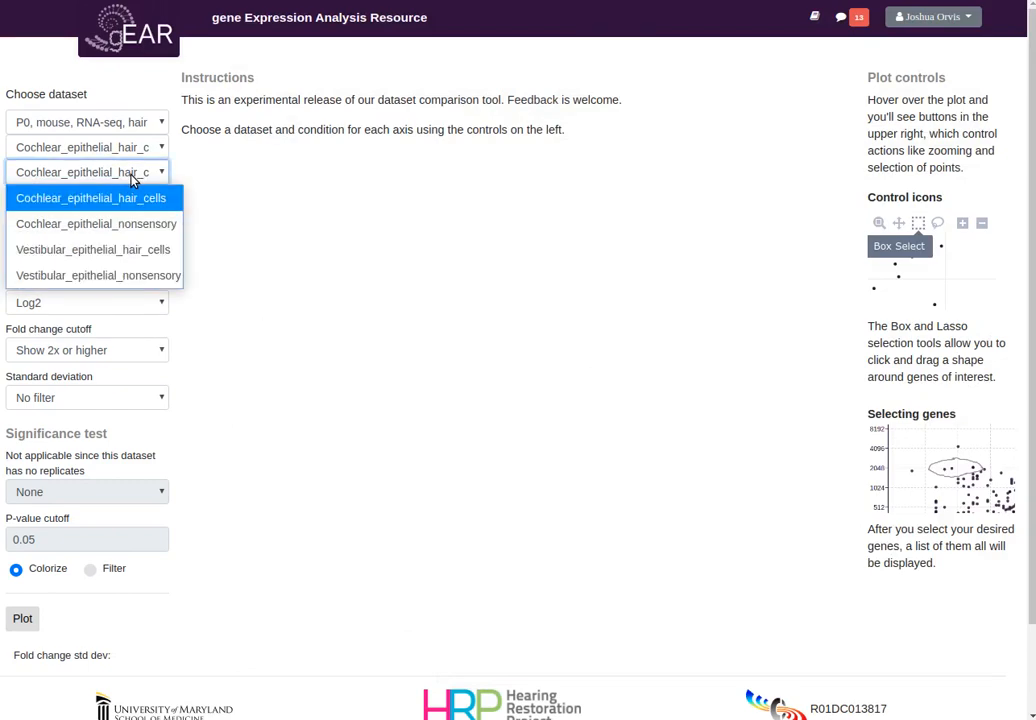
left_click(32, 259)
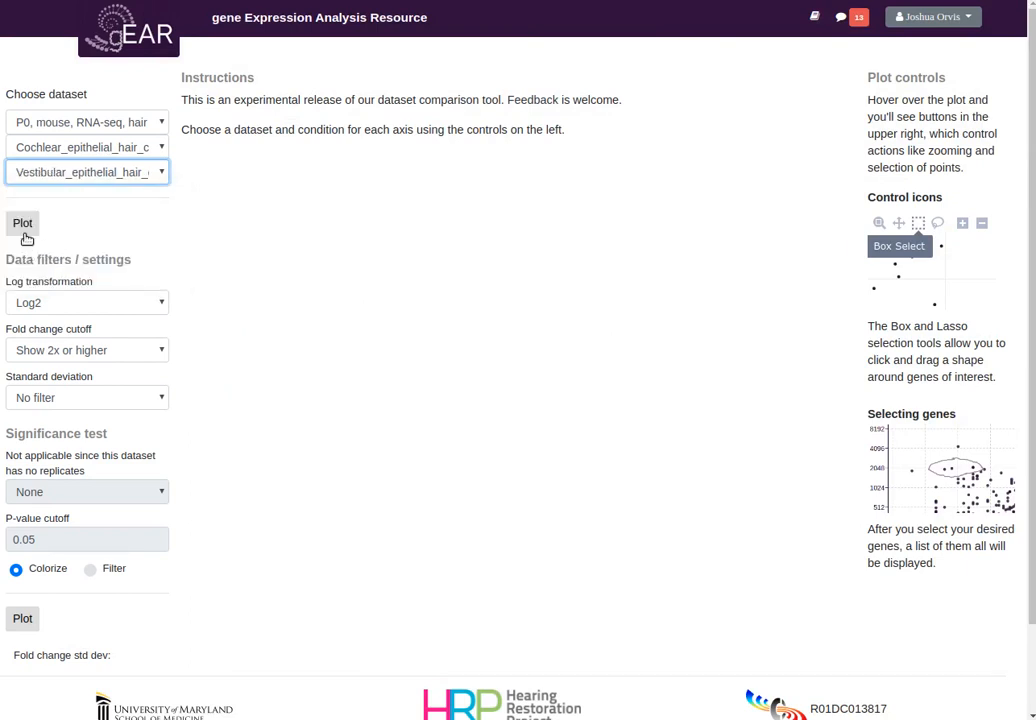
left_click(23, 228)
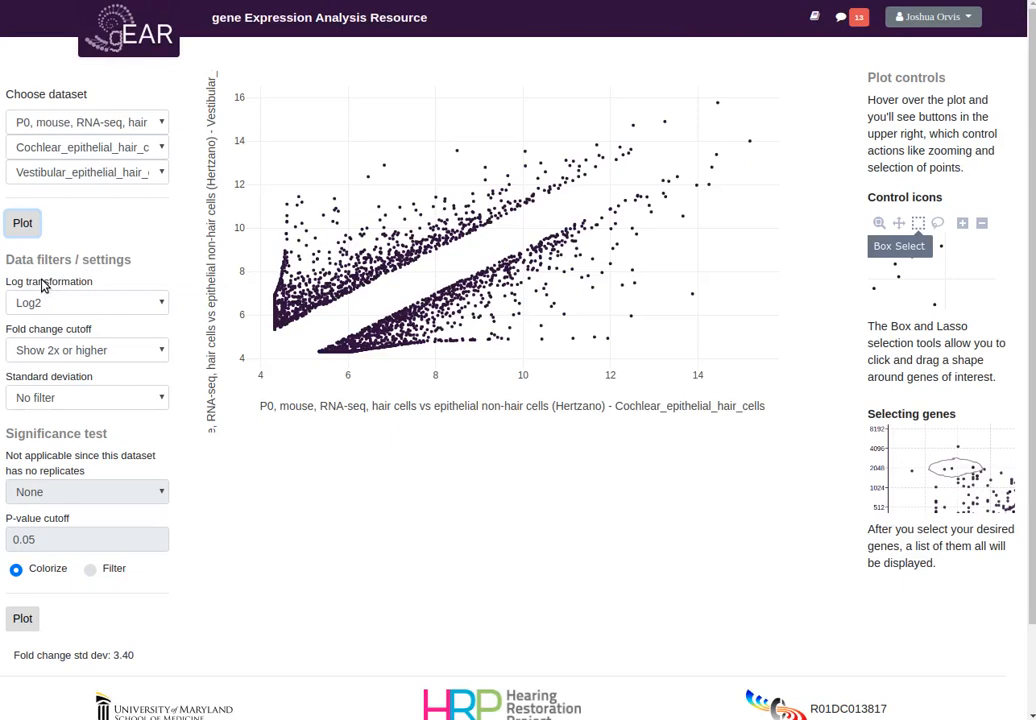
left_click(89, 303)
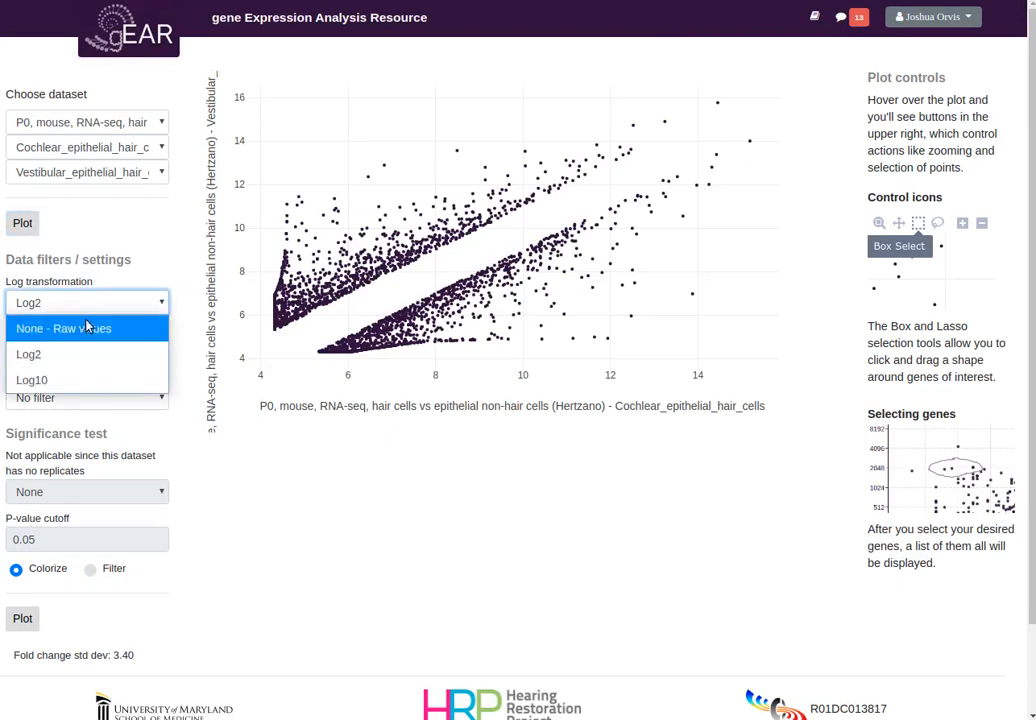
left_click(156, 268)
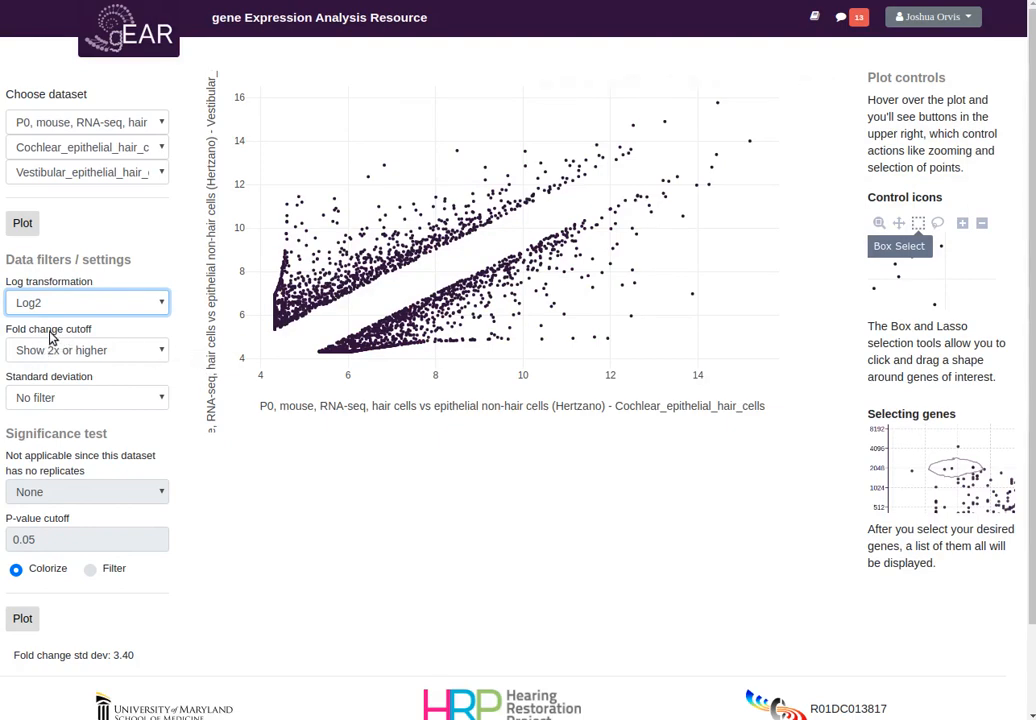
left_click(127, 352)
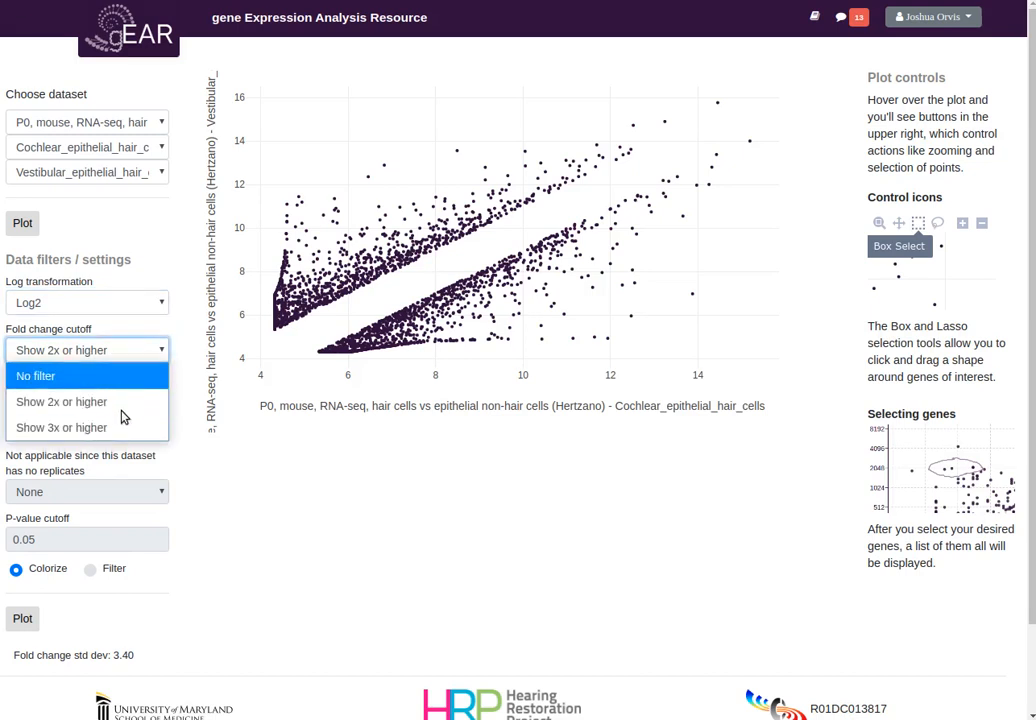
left_click(185, 364)
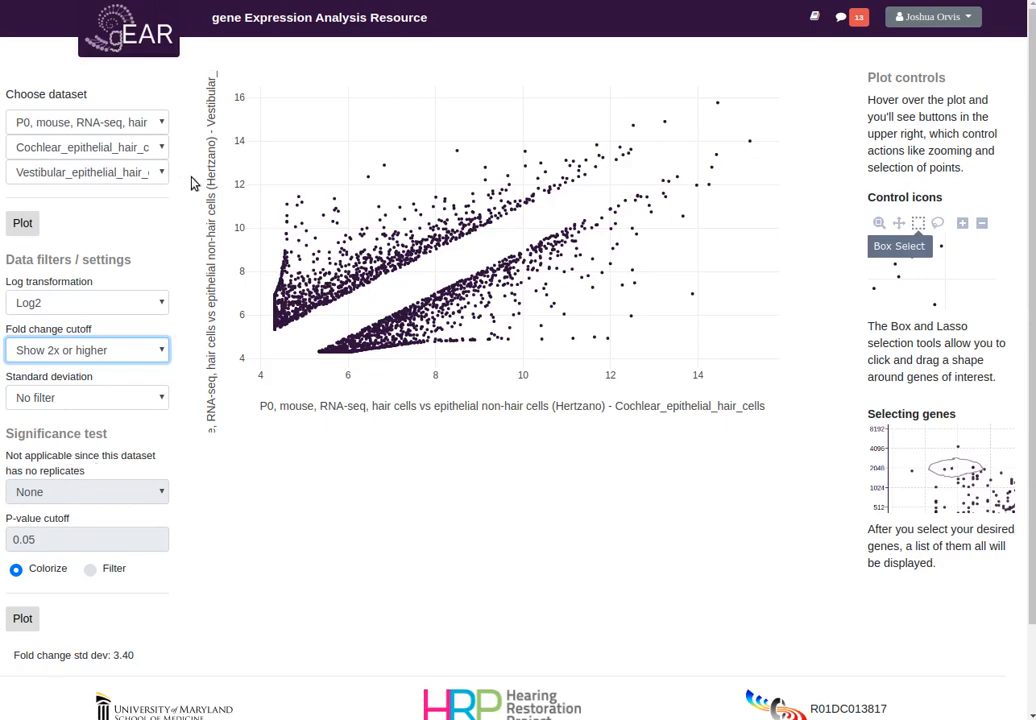
Switch the comparison dataset to P28-P35 mouse RNA-seq, Deiter cells, pillar cells, IHC, and OHC (He), with Pillar as the second condition
left_click(130, 121)
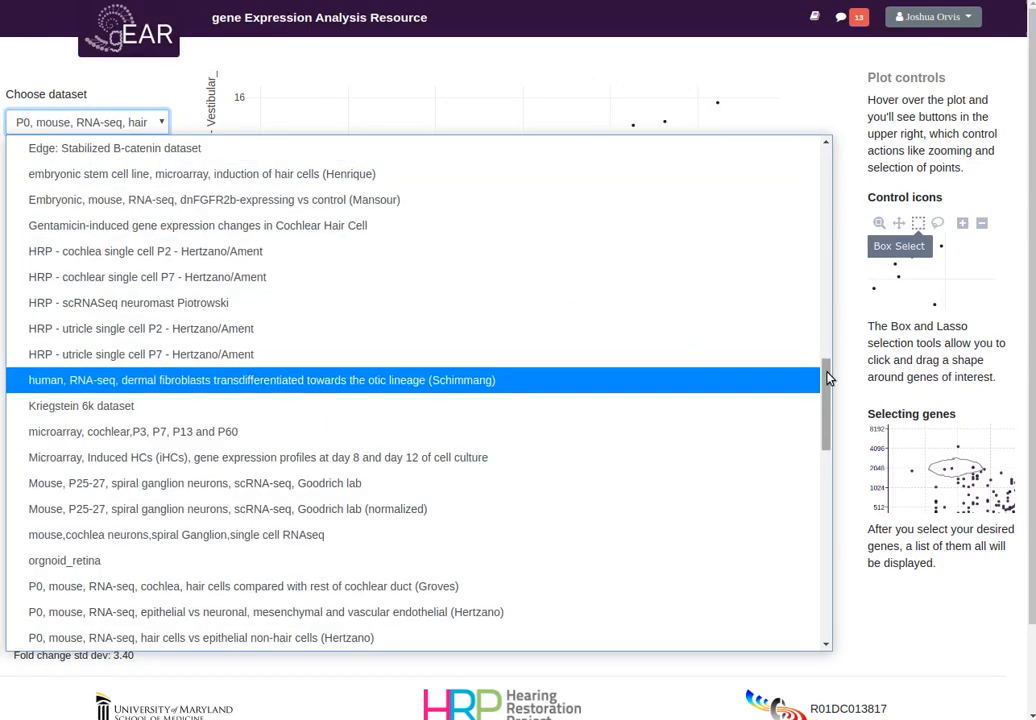
scroll(828, 395, "down", 2)
left_click_drag(828, 403, 835, 493)
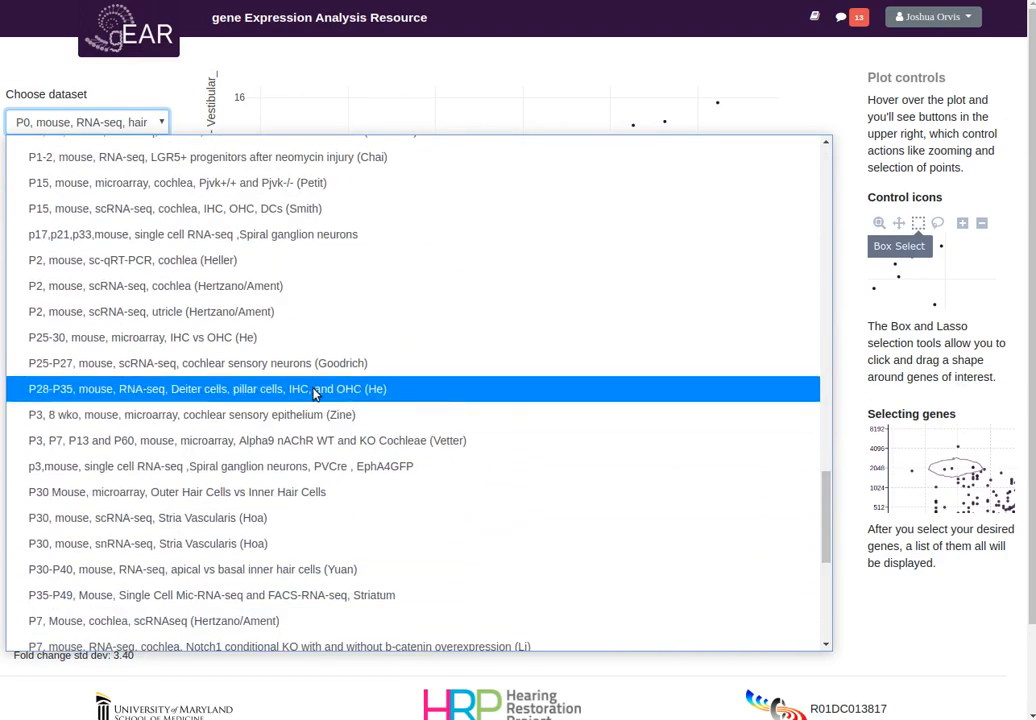
left_click(131, 392)
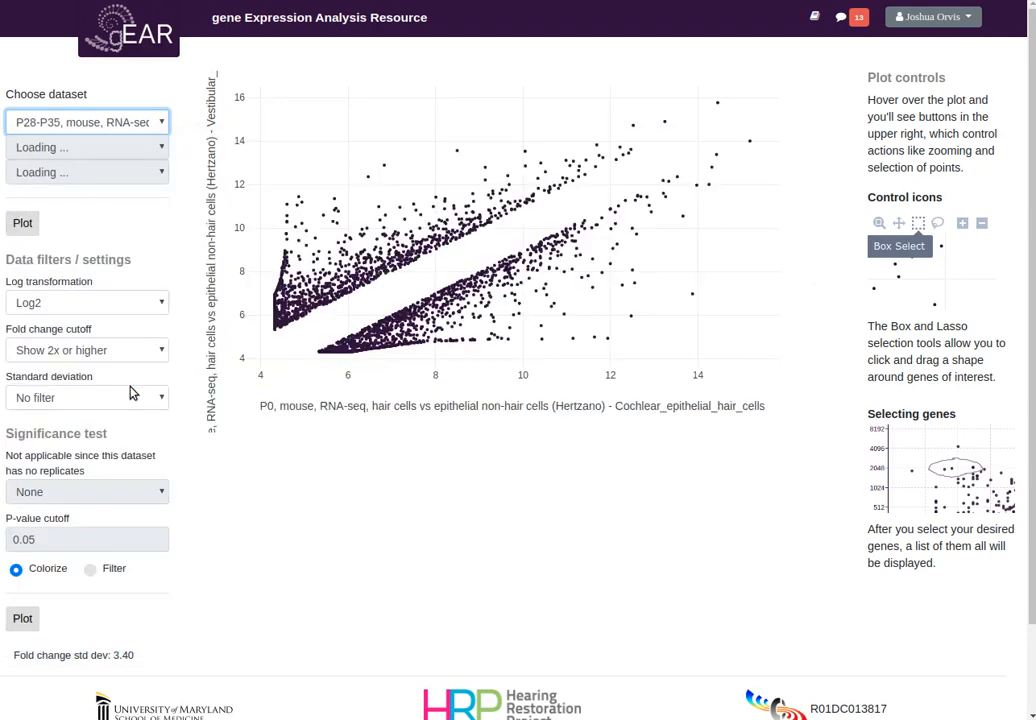
mouse_move(200, 270)
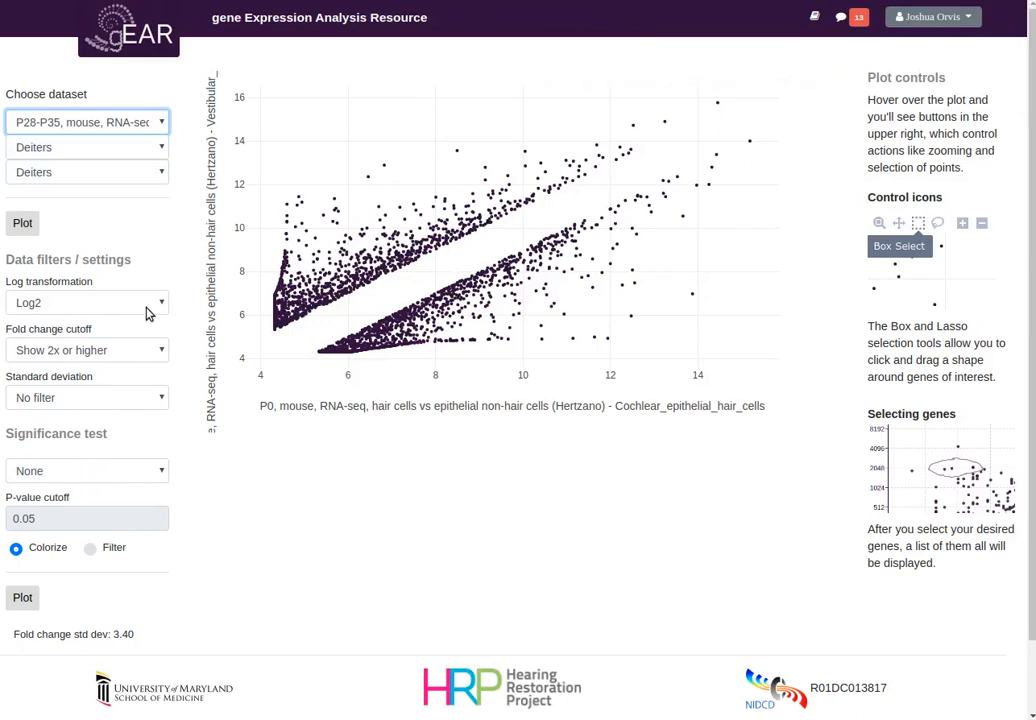
left_click(132, 175)
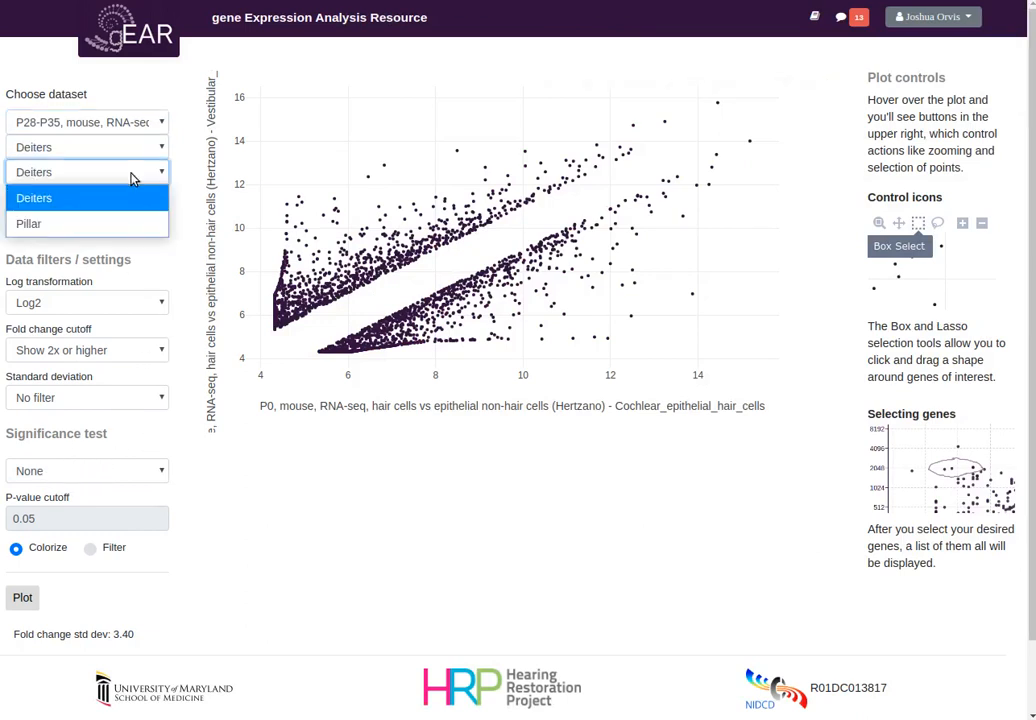
left_click(97, 224)
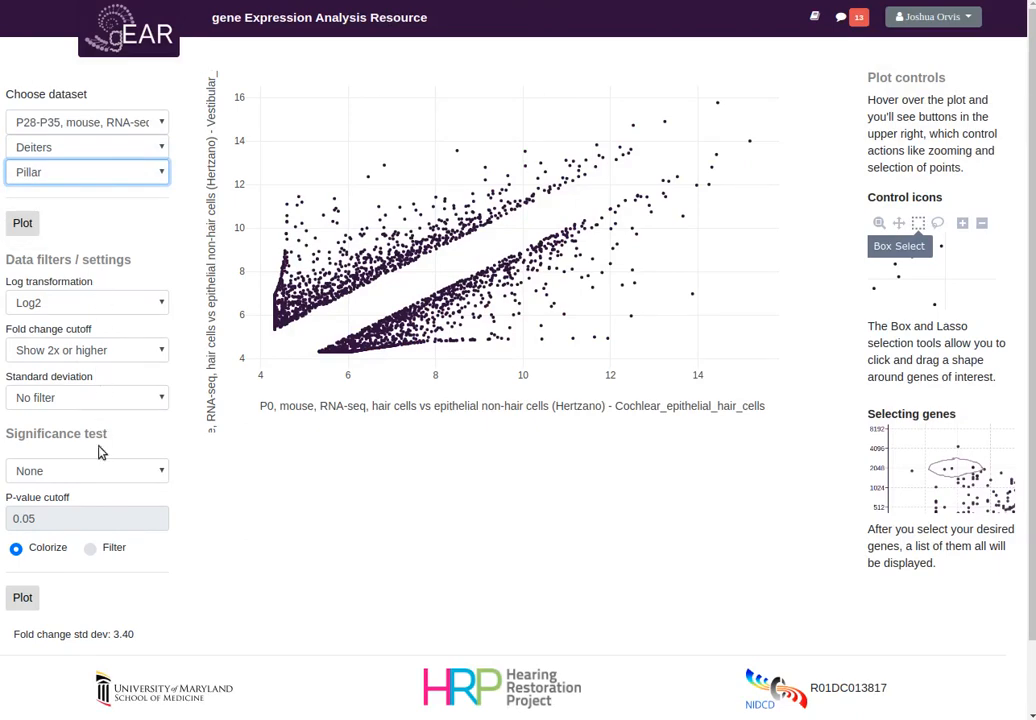
Set the significance test to T-test and plot Deiters against Pillar with significant genes colorized
left_click(95, 471)
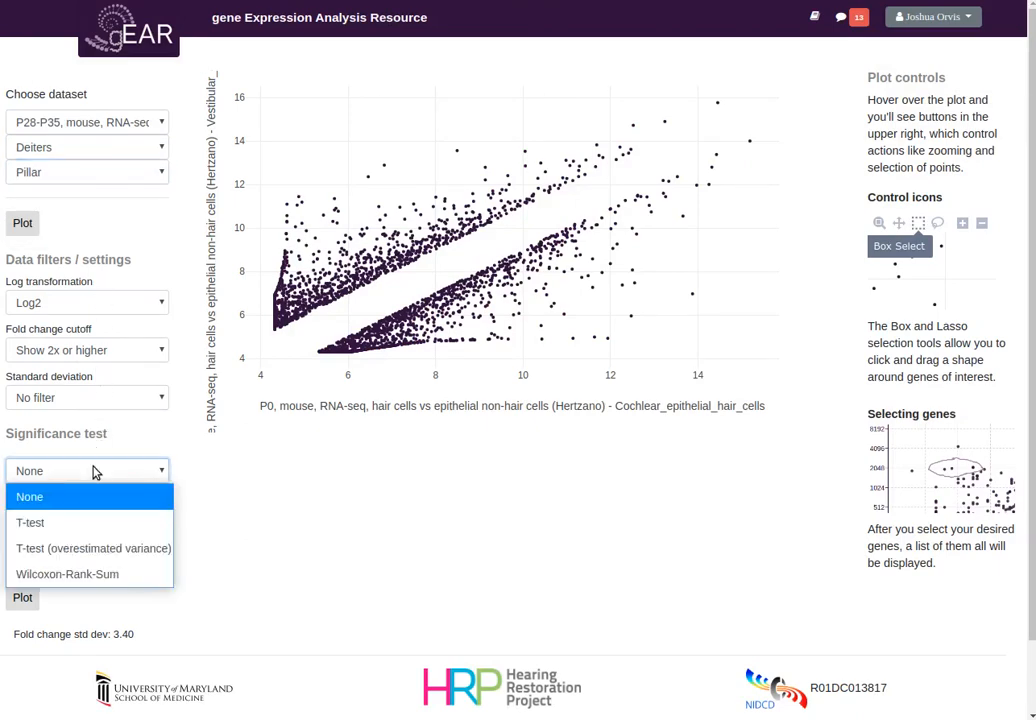
left_click(38, 526)
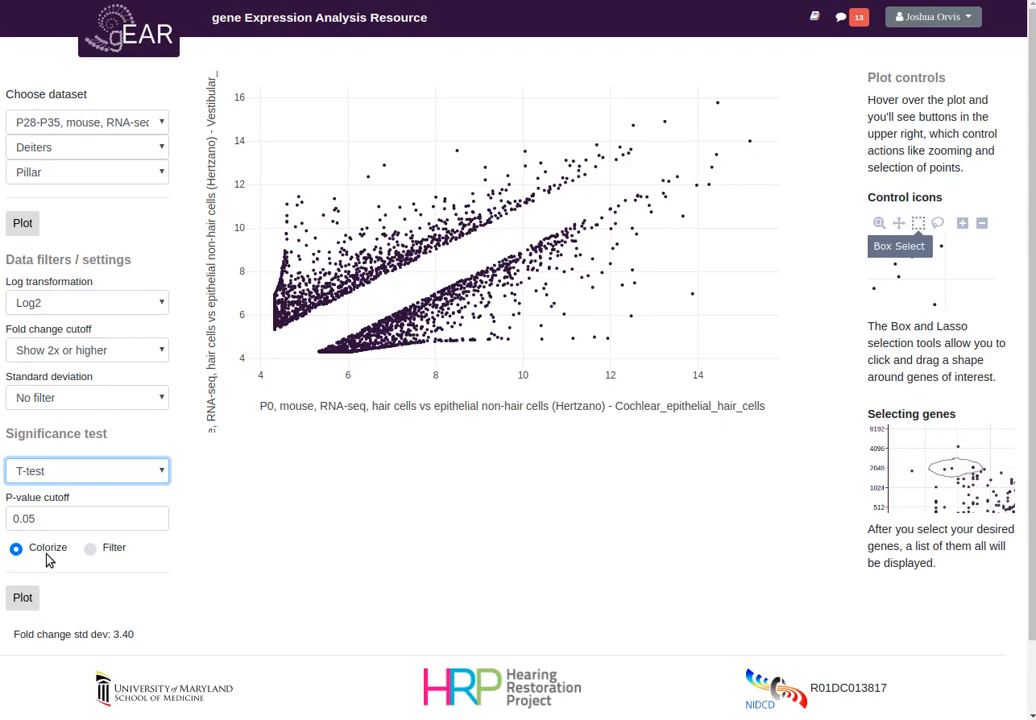
left_click(30, 596)
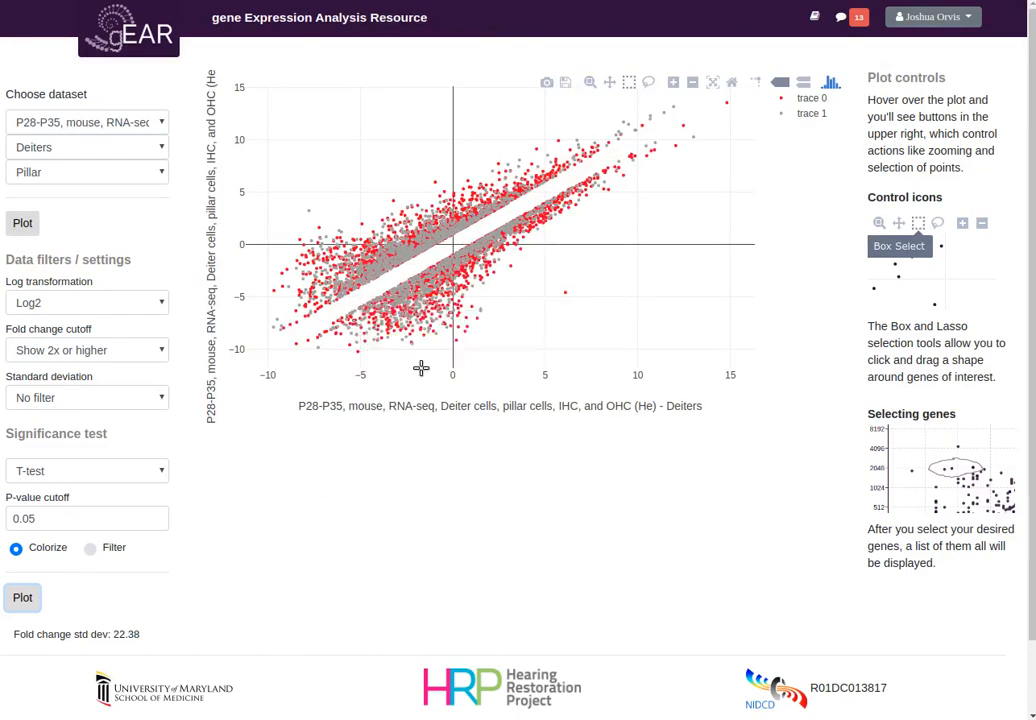
Change the significance display to Filter, replot the comparison, and inspect the outlying data points
left_click(92, 550)
left_click(24, 597)
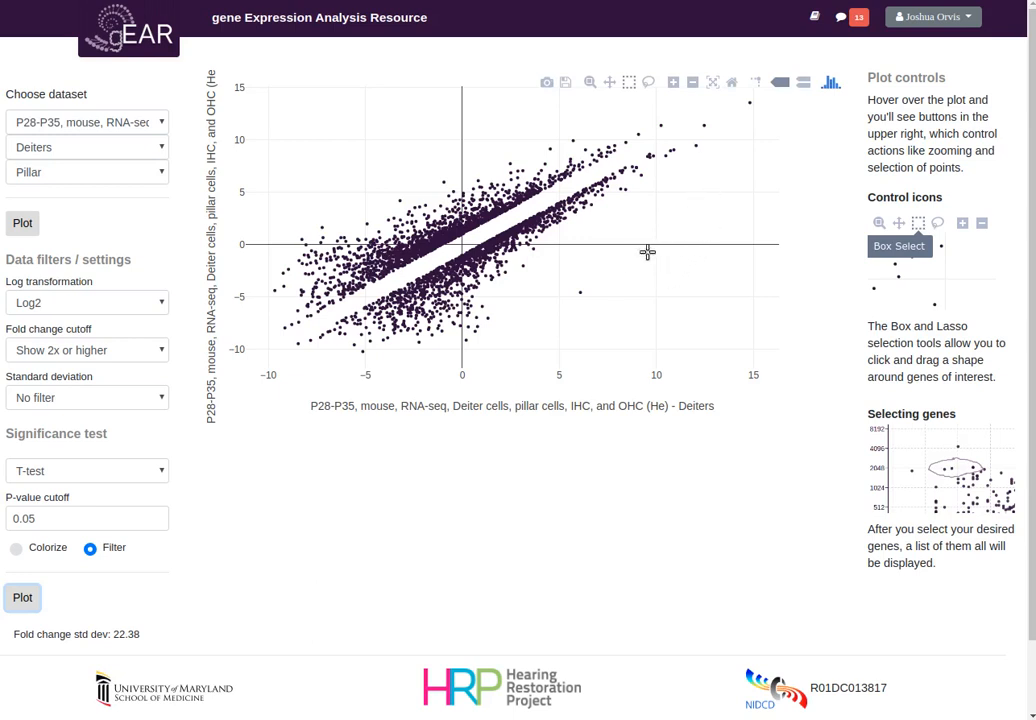
mouse_move(581, 291)
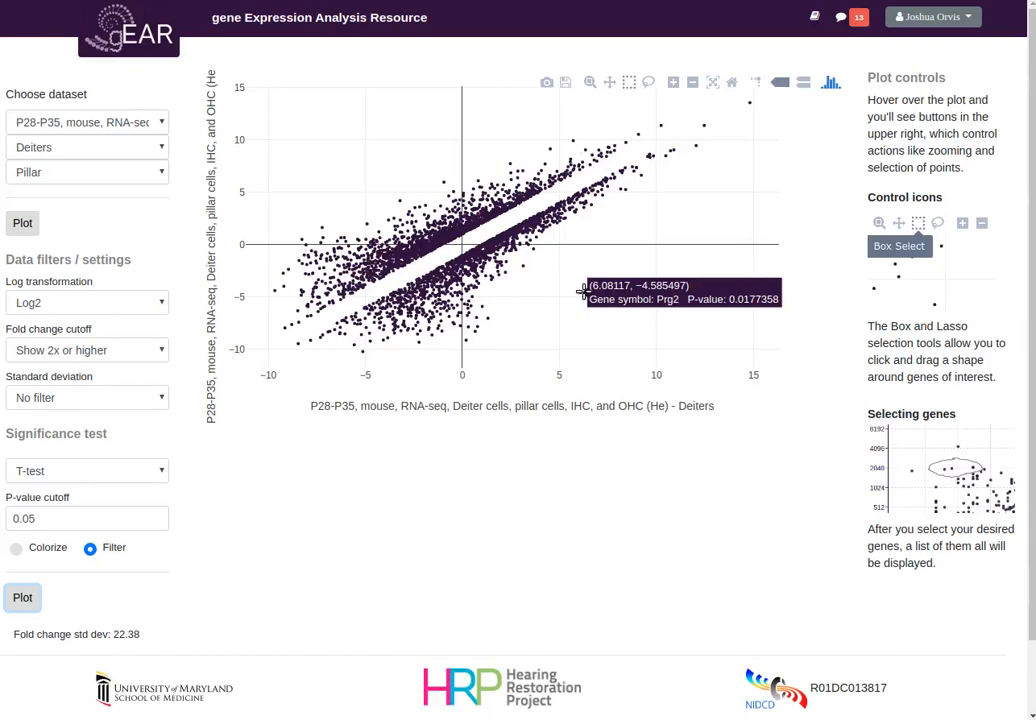
mouse_move(703, 130)
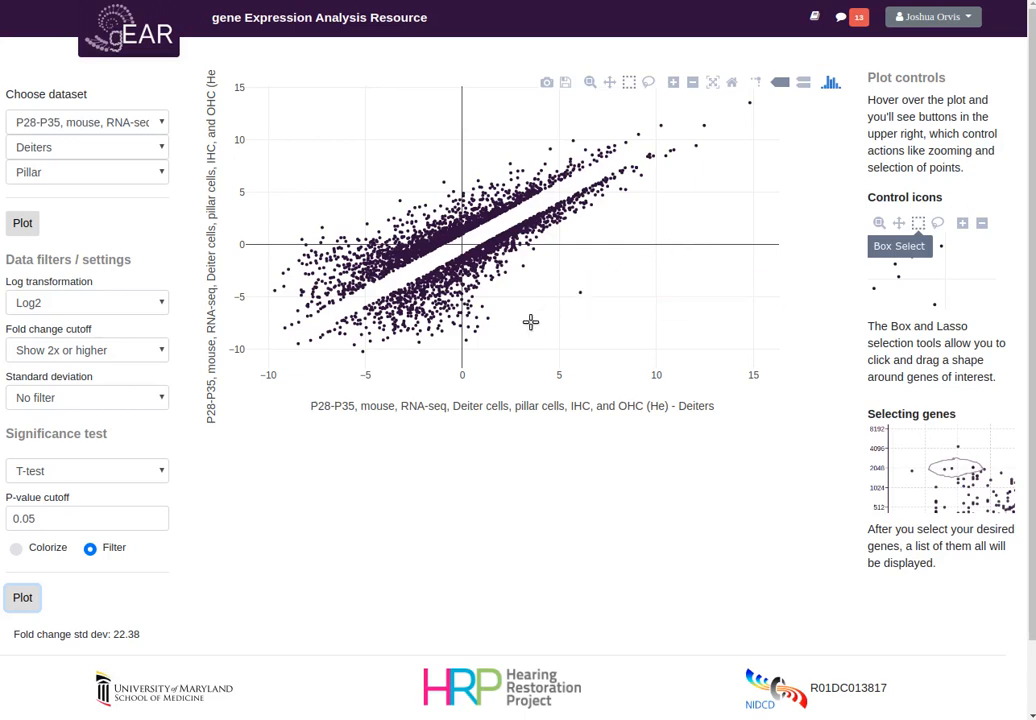
Box-select the outlier genes below the main cluster, about -0.6 to 2.2 on X and -8.6 to -5.7 on Y
mouse_move(503, 342)
left_mouse_down()
mouse_move(469, 340)
mouse_move(489, 333)
left_mouse_up()
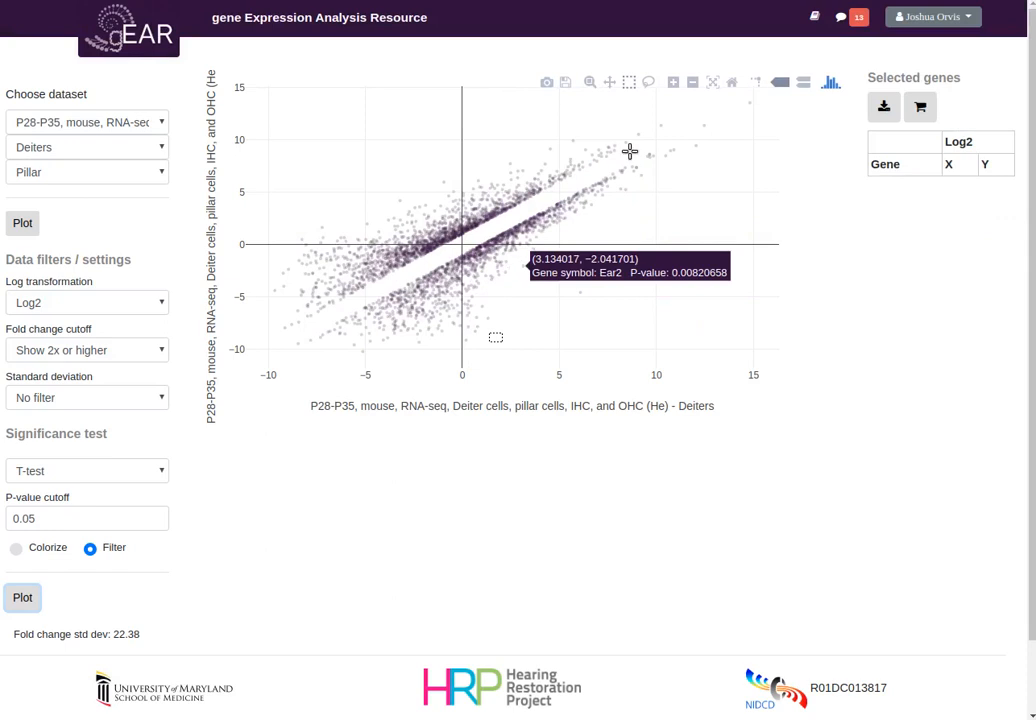
left_click(630, 88)
mouse_move(506, 335)
left_mouse_down()
mouse_move(458, 319)
mouse_move(450, 305)
left_mouse_up()
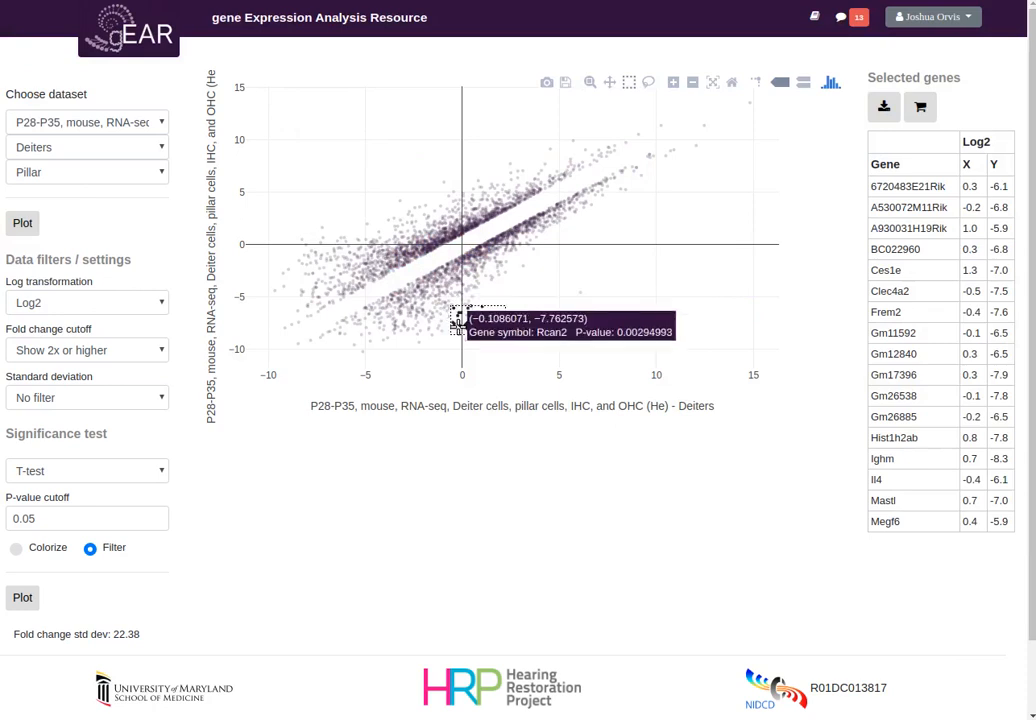
mouse_move(473, 325)
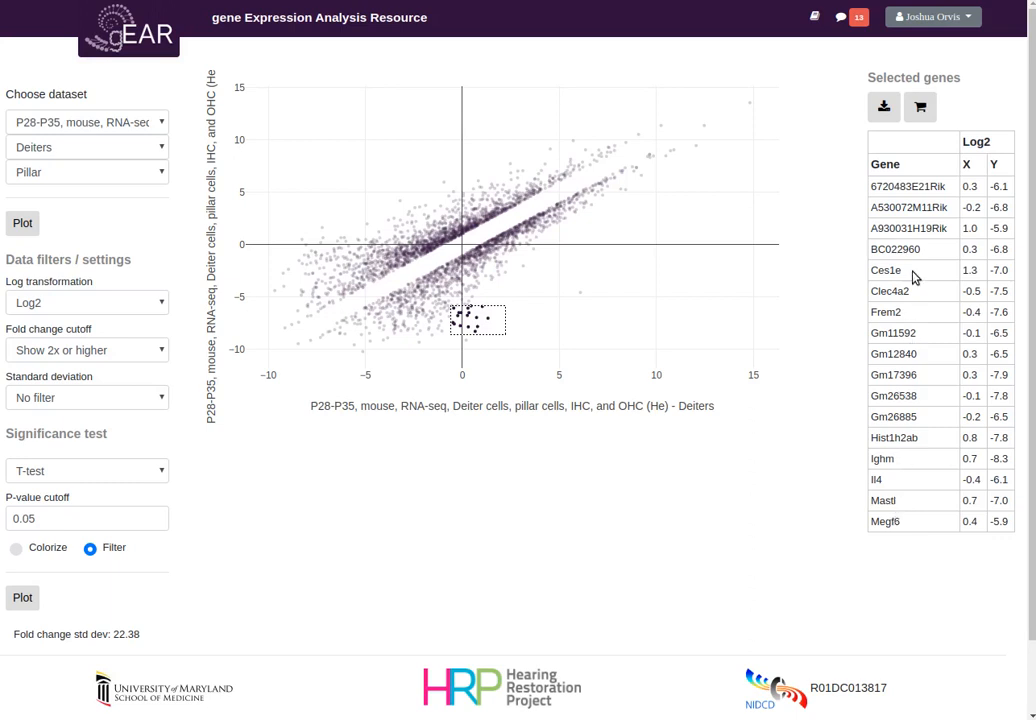
Save the selected genes to a new gene cart named Youtube Demo
left_click(921, 110)
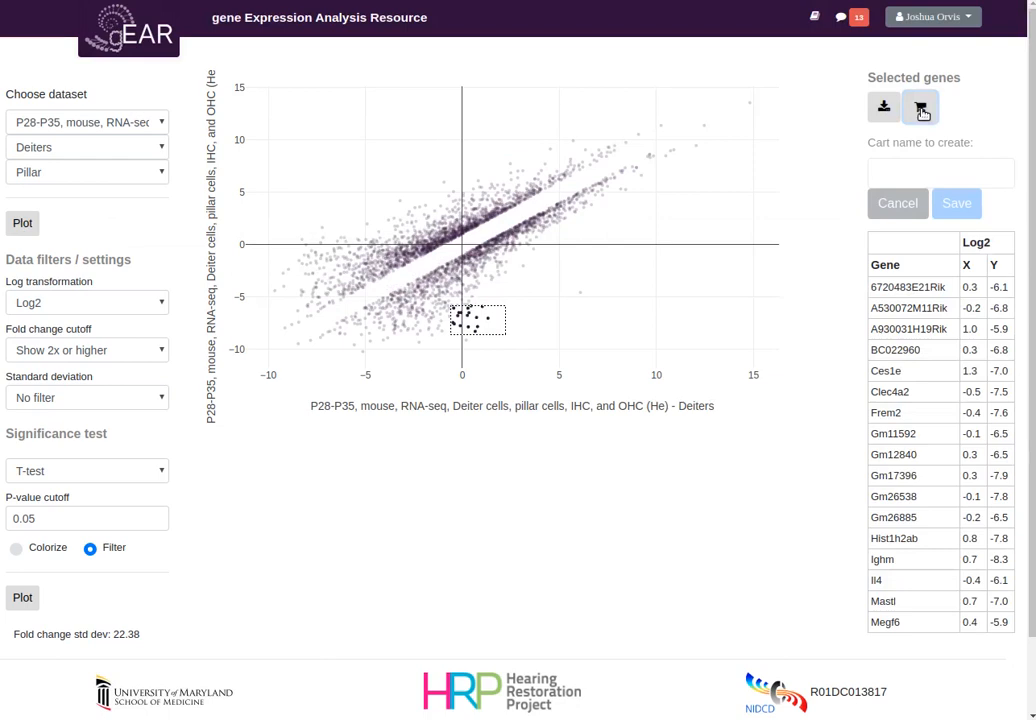
left_click(915, 168)
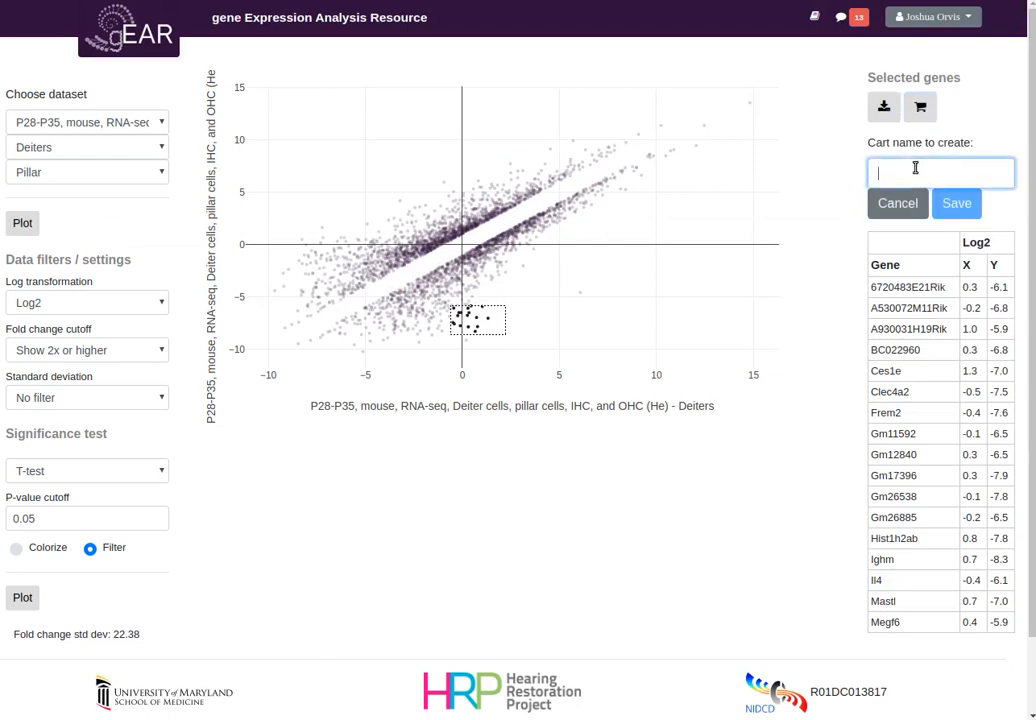
type("D")
key("BackSpace")
type("D")
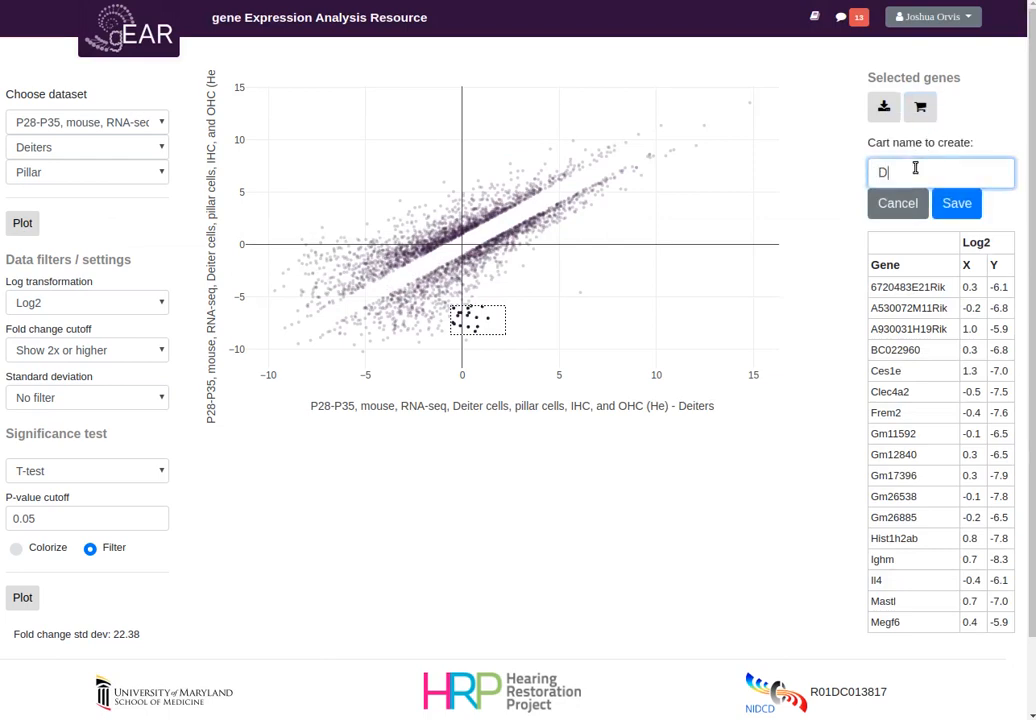
type("outube Demo")
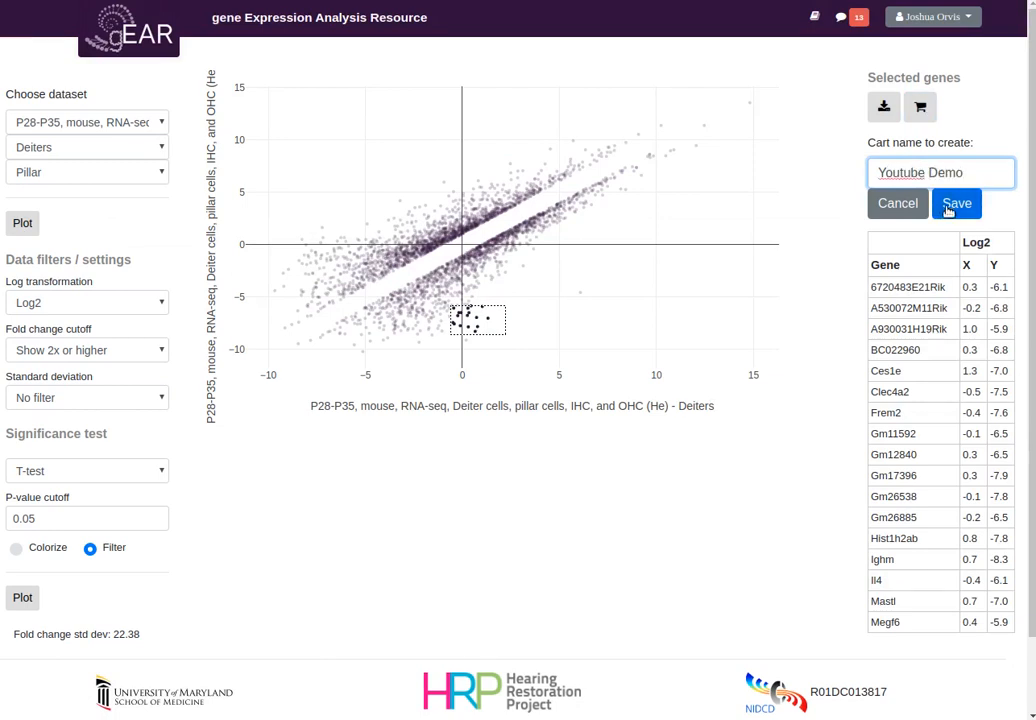
left_click(948, 213)
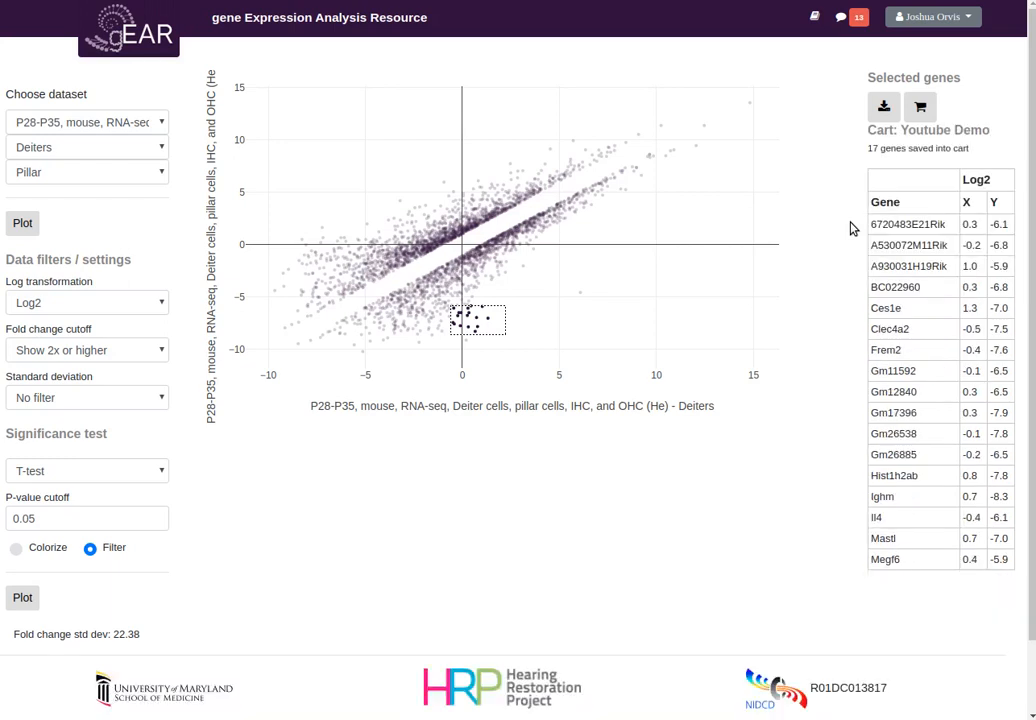
Return to the gEAR home page and search for the gene Sox2 in the default Hearing profile
left_click(141, 50)
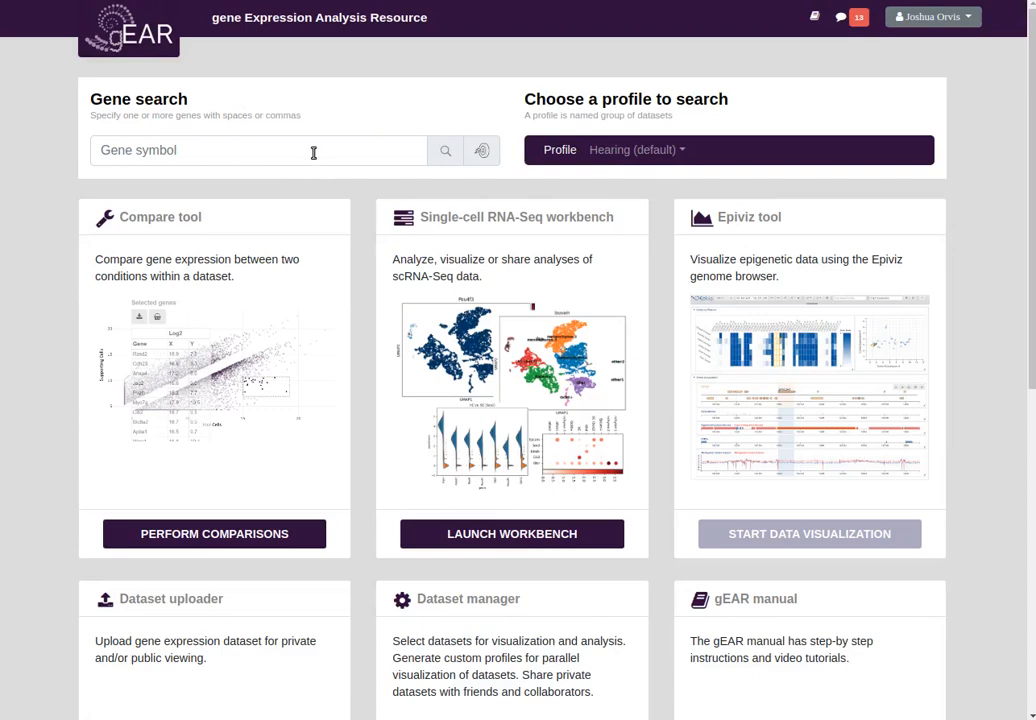
left_click(312, 152)
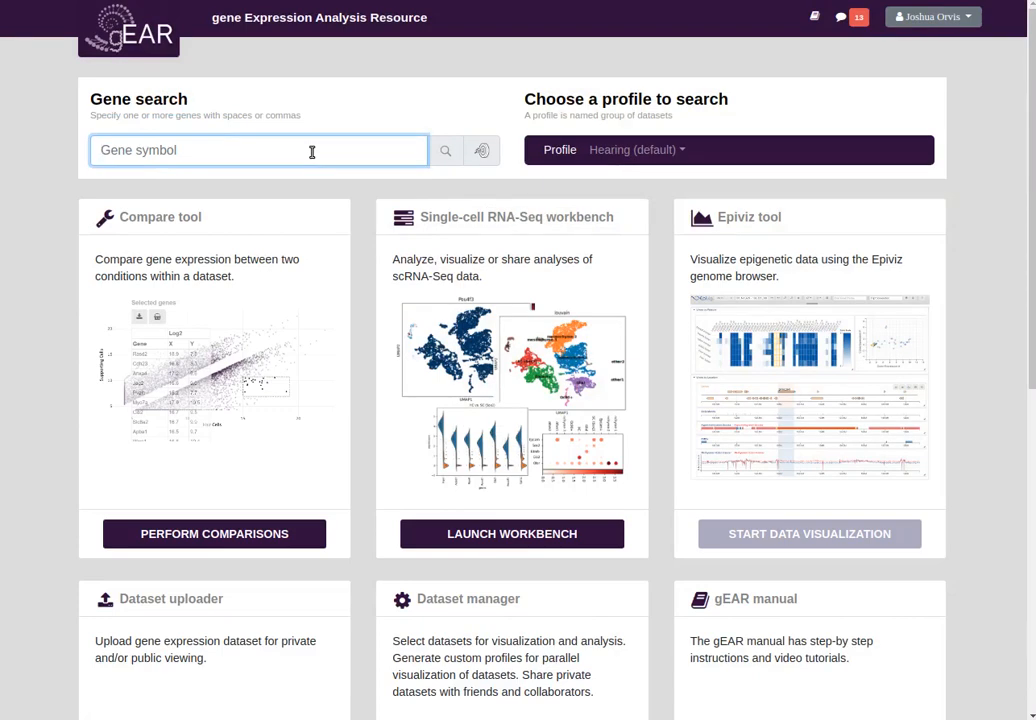
type("Sox2")
left_click(446, 151)
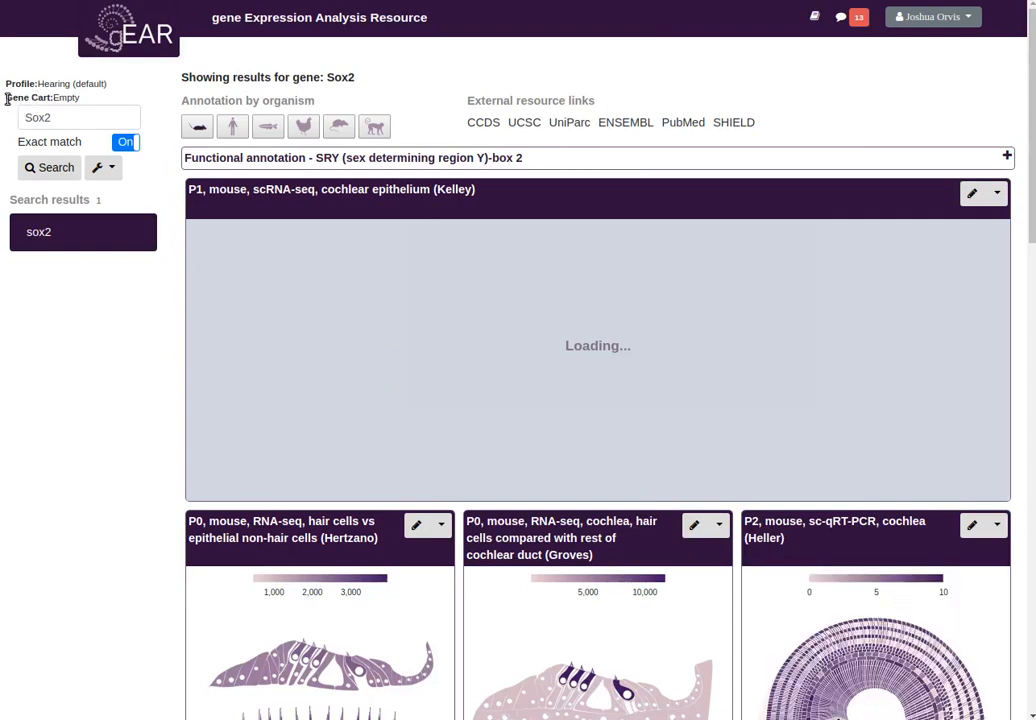
Choose the Youtube Demo gene cart on the results page and run an exact-match search for all its genes
left_click(72, 97)
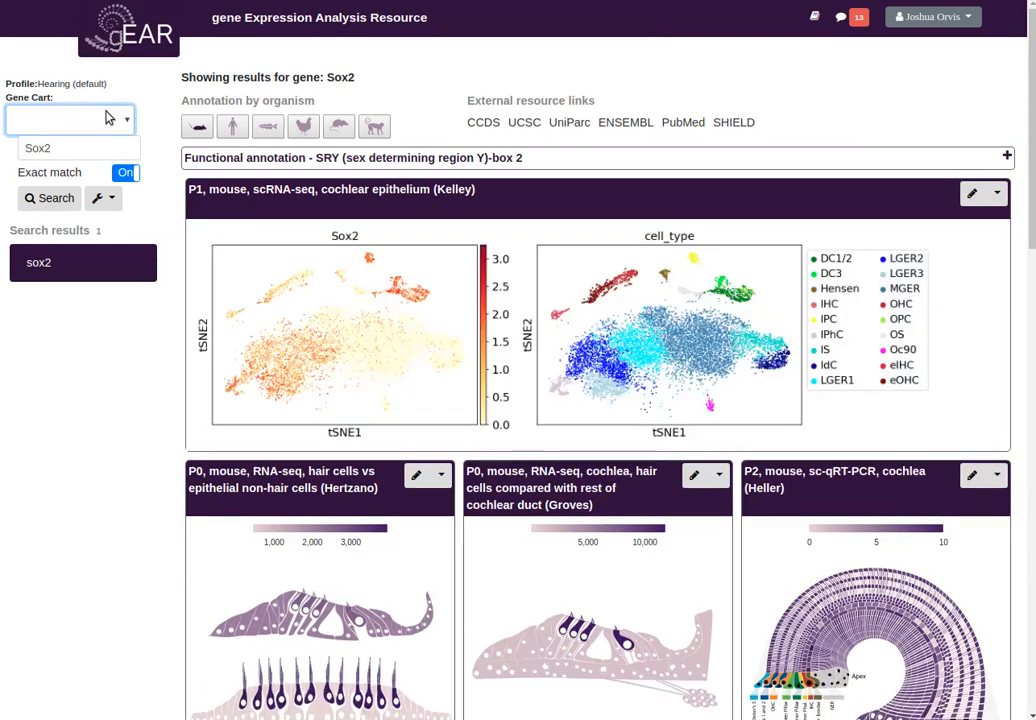
left_click(109, 118)
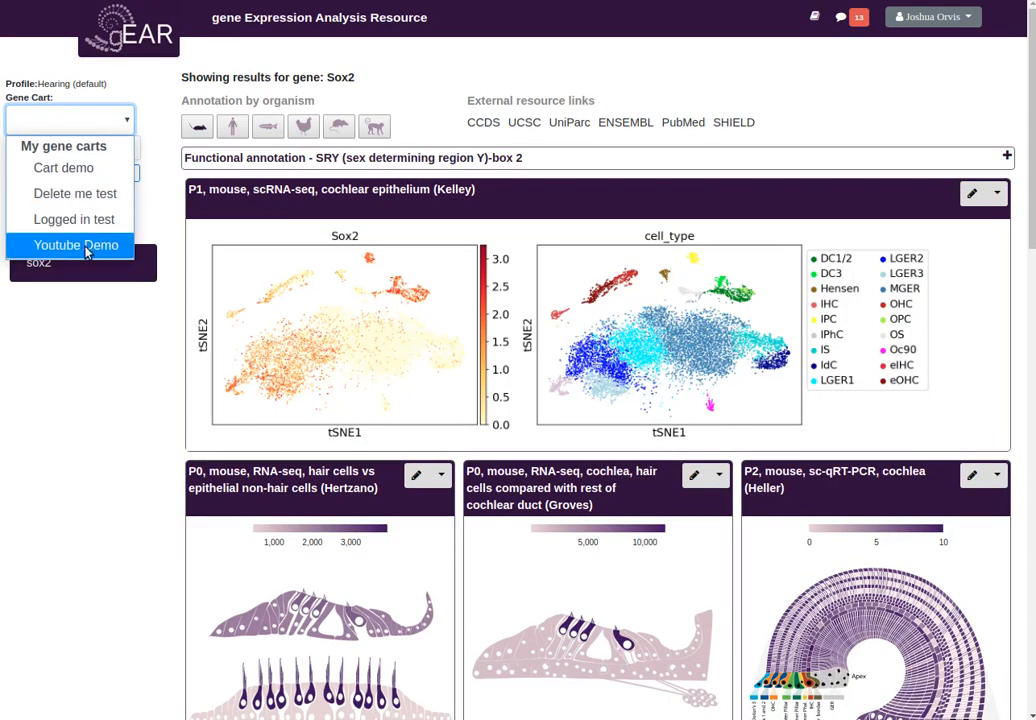
left_click(55, 247)
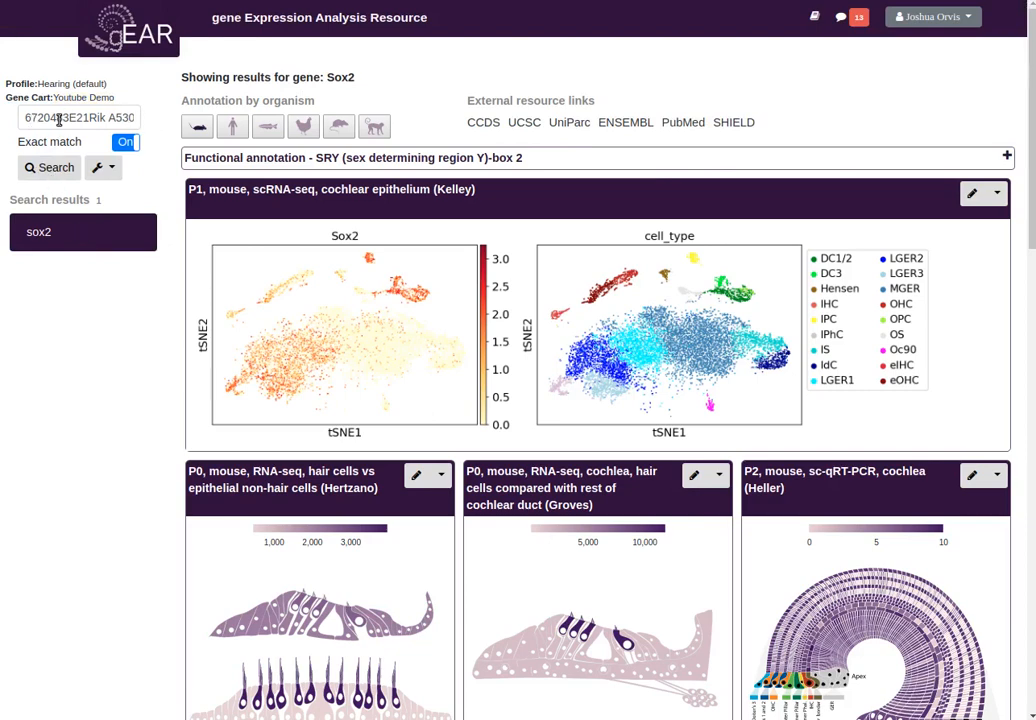
left_click(76, 168)
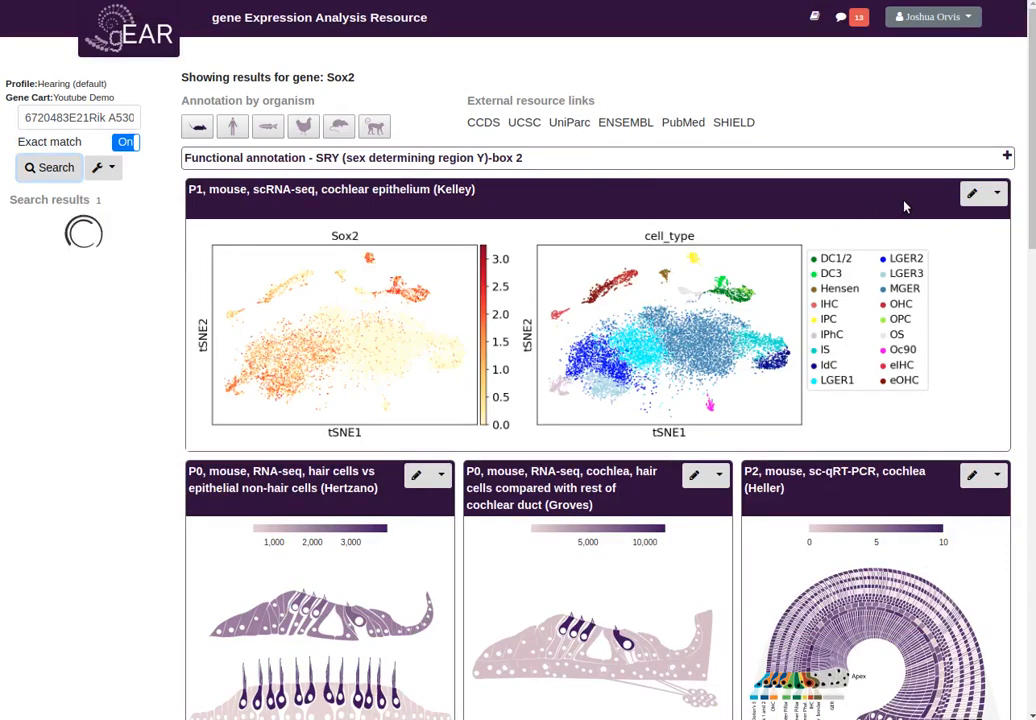
left_click_drag(1026, 150, 1028, 60)
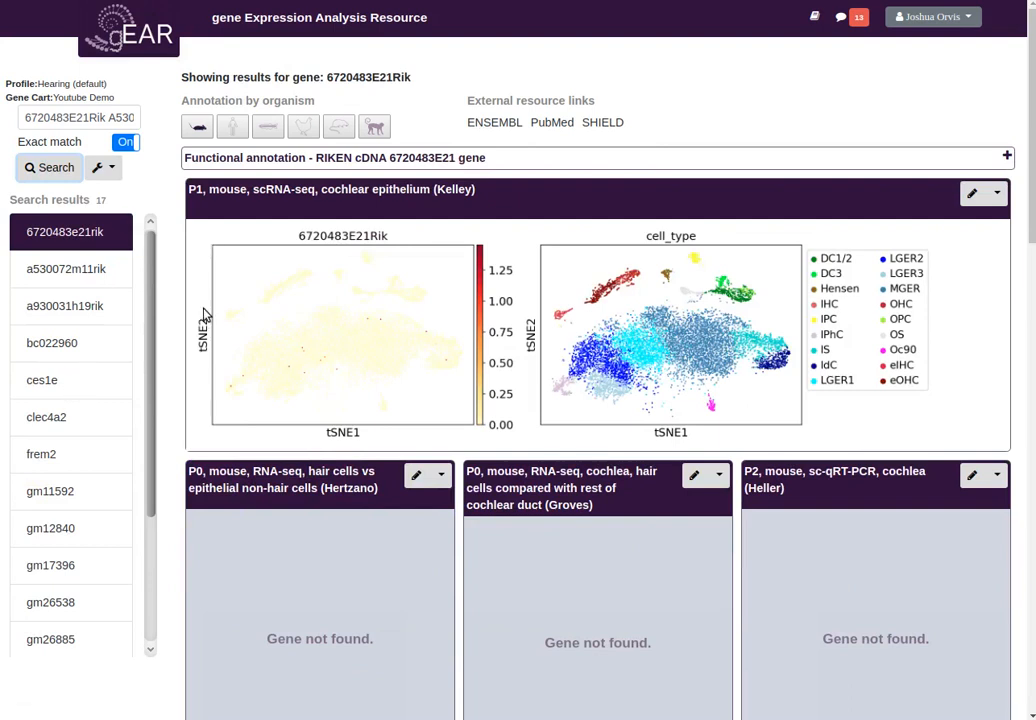
View the expression results for ces1e and clec4a2, and look through the remaining genes in the result list
left_click(58, 387)
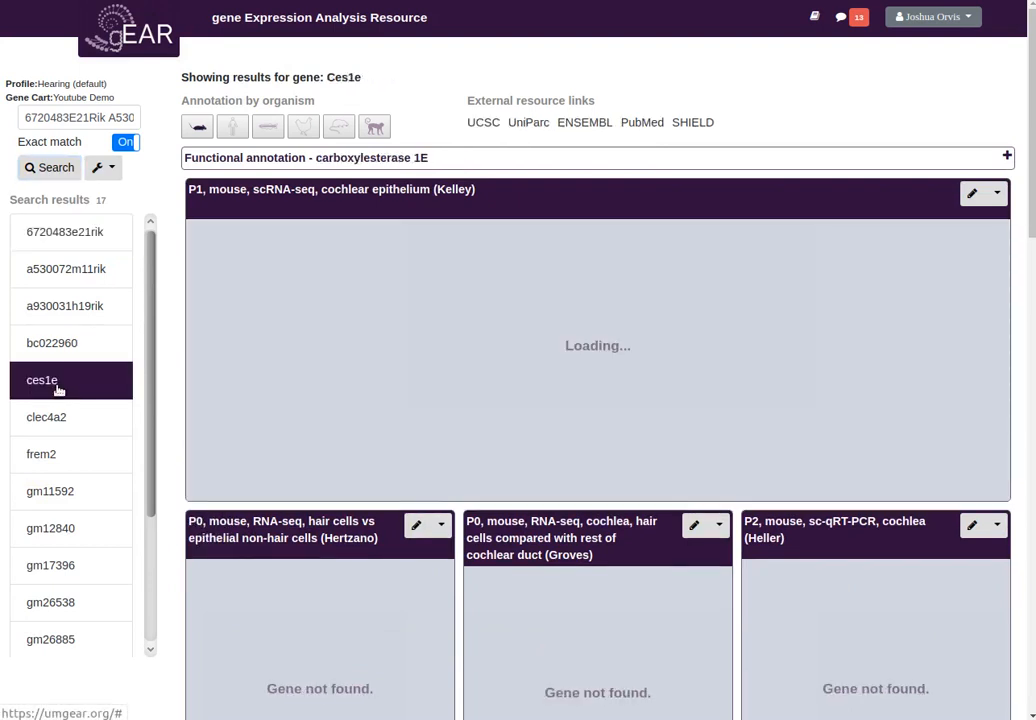
key("Down")
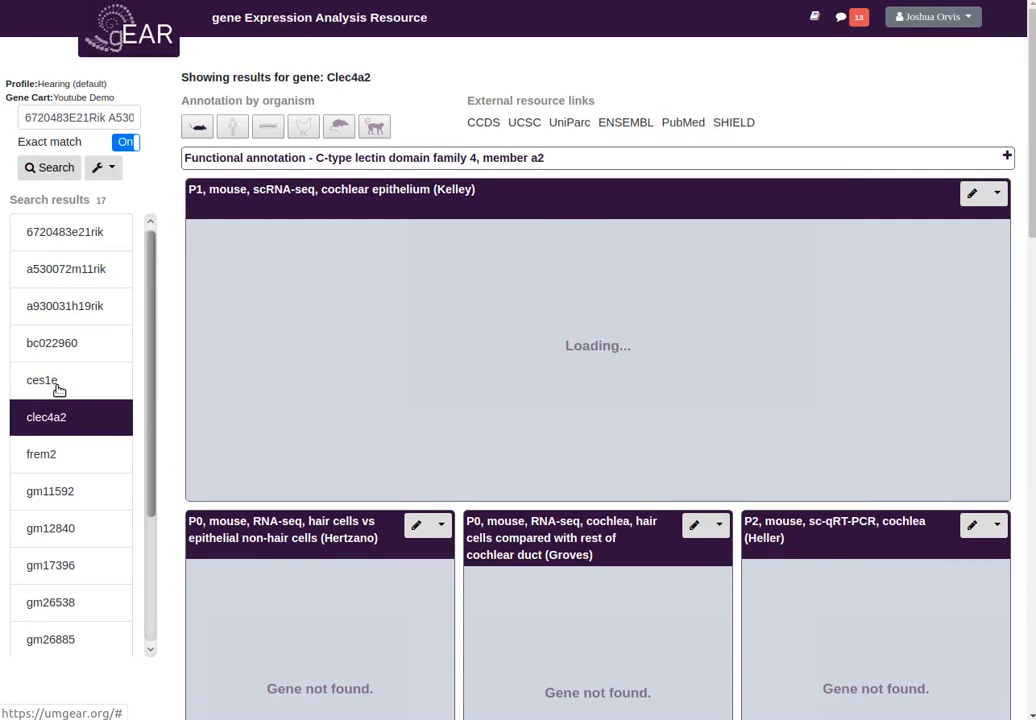
scroll(153, 499, "down", 3)
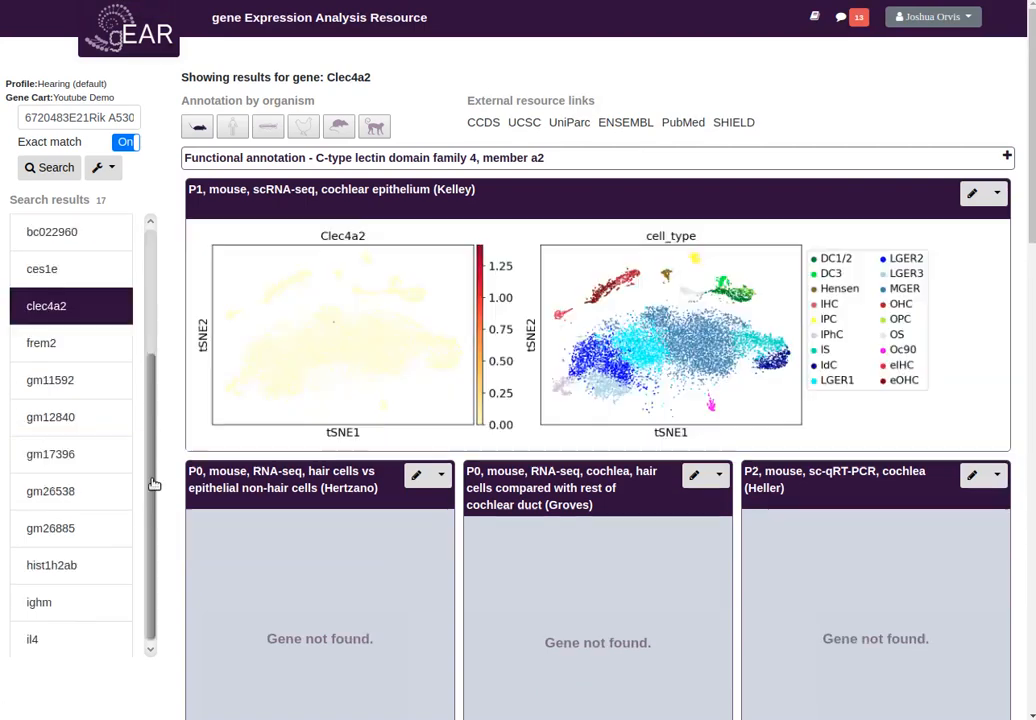